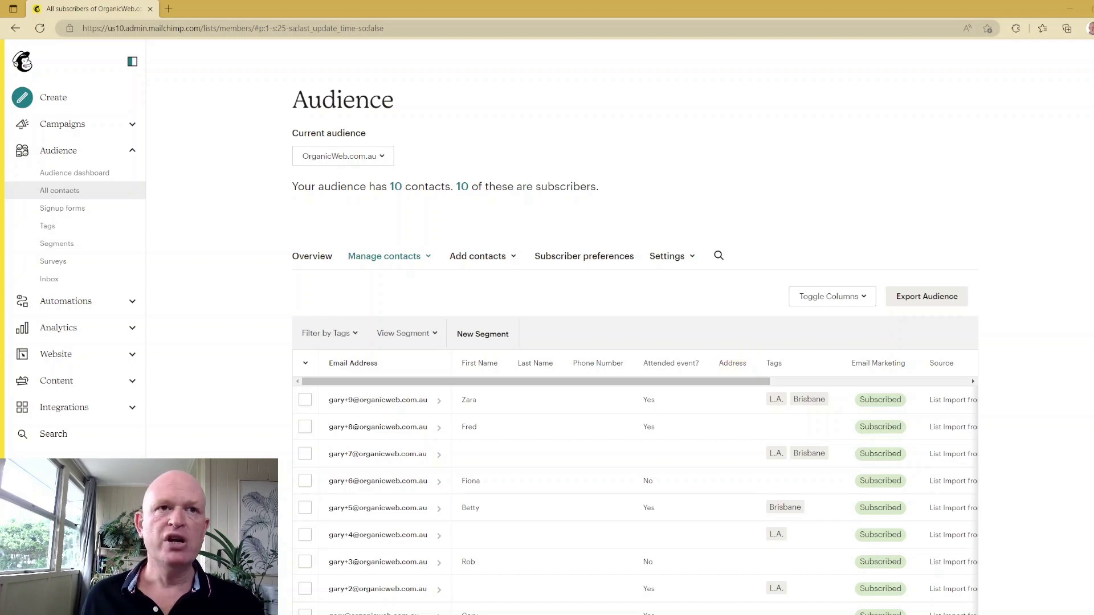
# - In Audience fields and *|MERGE|* tags settings, add a new Number-type field
pyautogui.click(676, 257)
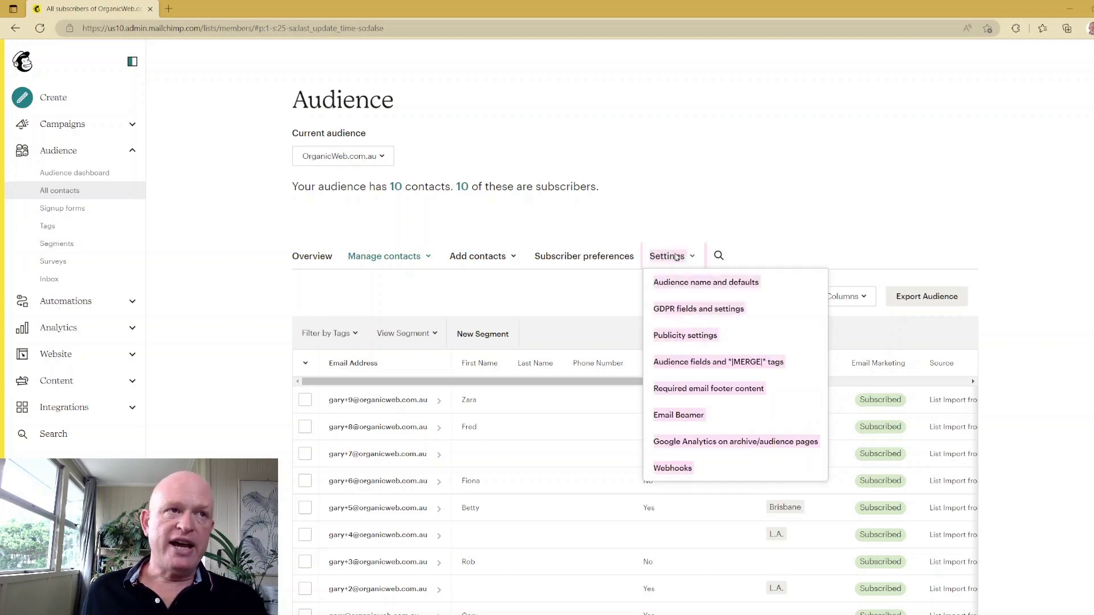
pyautogui.click(695, 260)
pyautogui.click(696, 260)
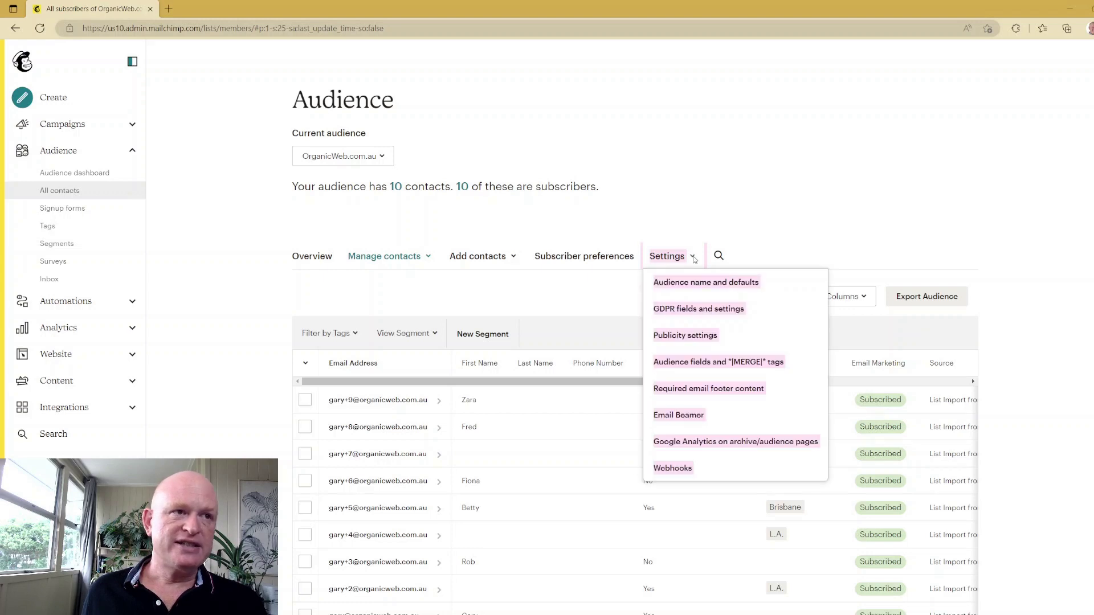
pyautogui.click(722, 361)
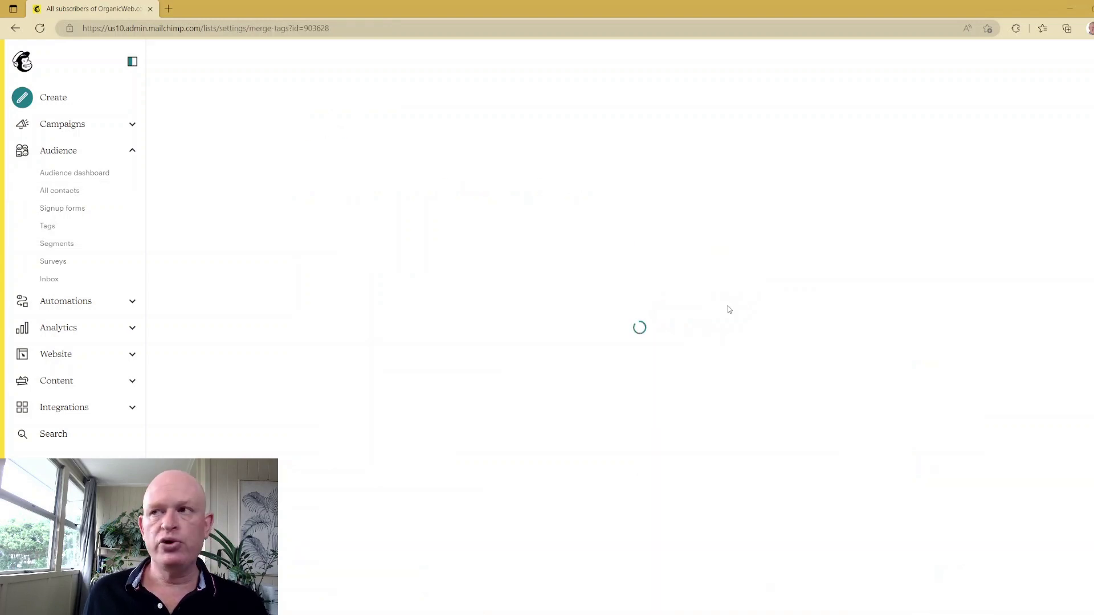
pyautogui.scroll(-2, 384, 549)
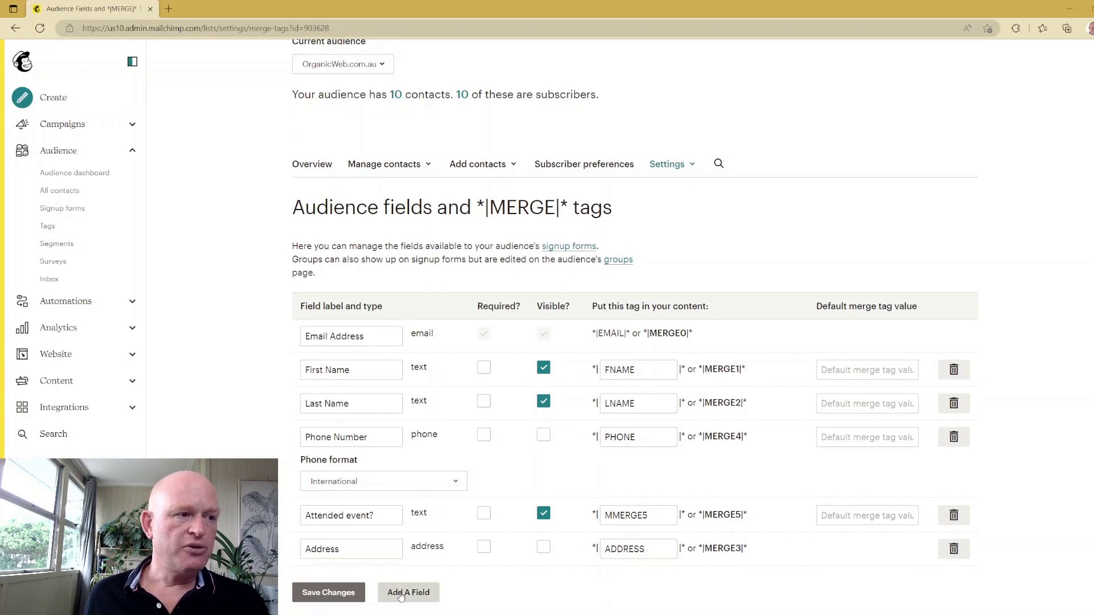
pyautogui.click(401, 594)
pyautogui.scroll(-1, 397, 571)
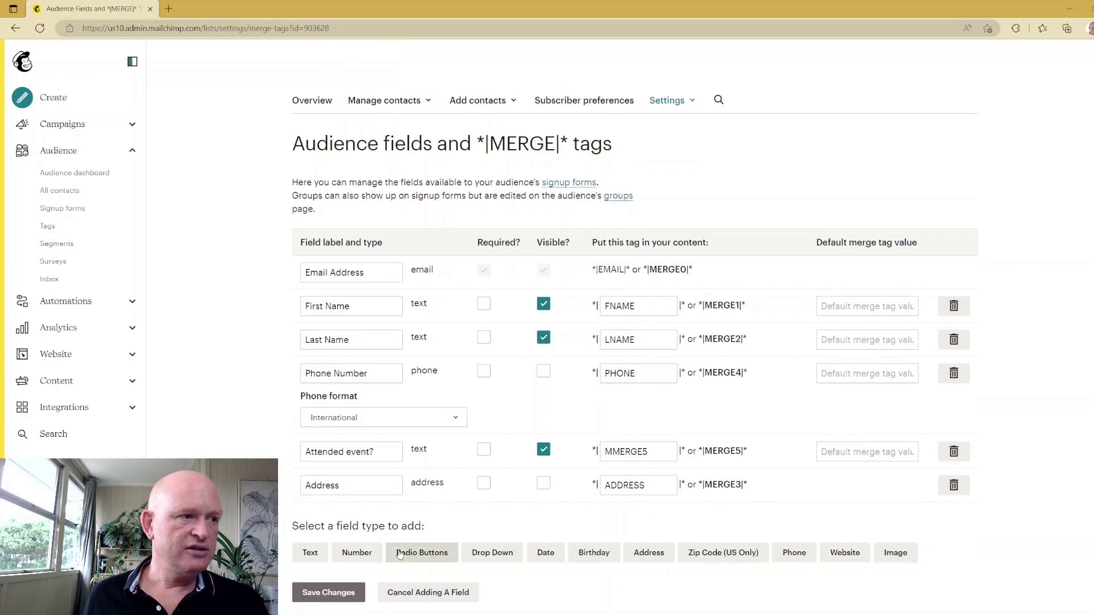
pyautogui.click(364, 553)
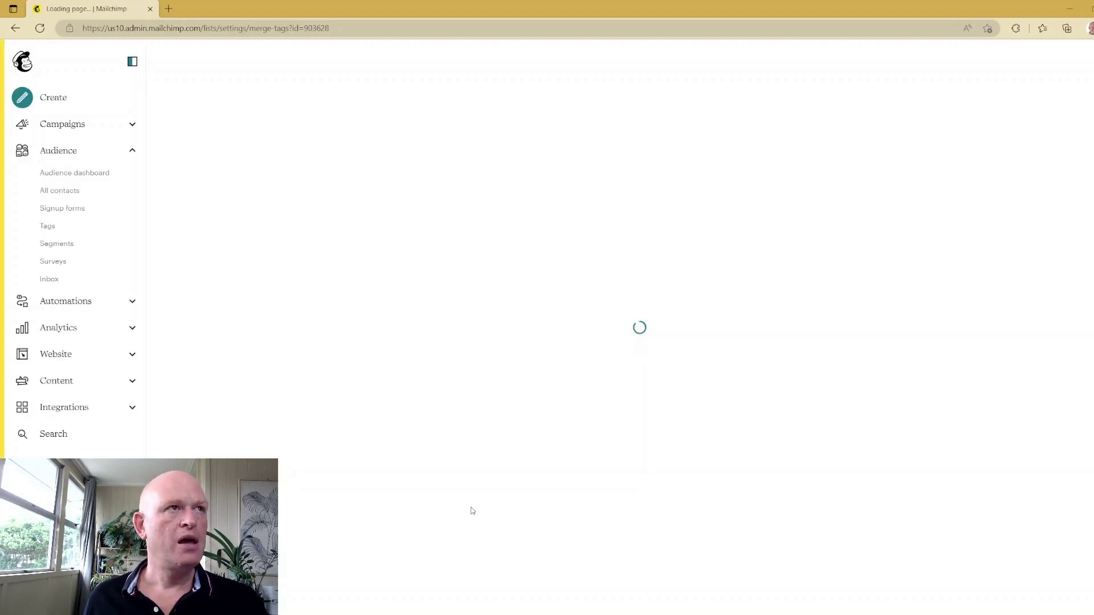
# - Rename the Untitled number field to 'Postcode', save it, and return to All contacts
pyautogui.scroll(-3, 472, 511)
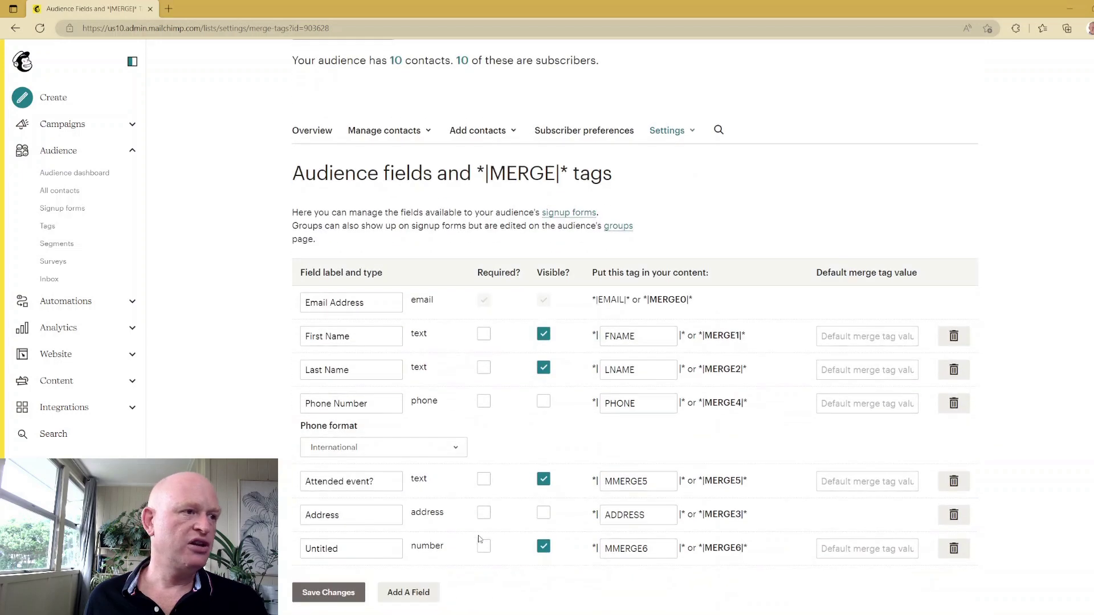
pyautogui.doubleClick(335, 549)
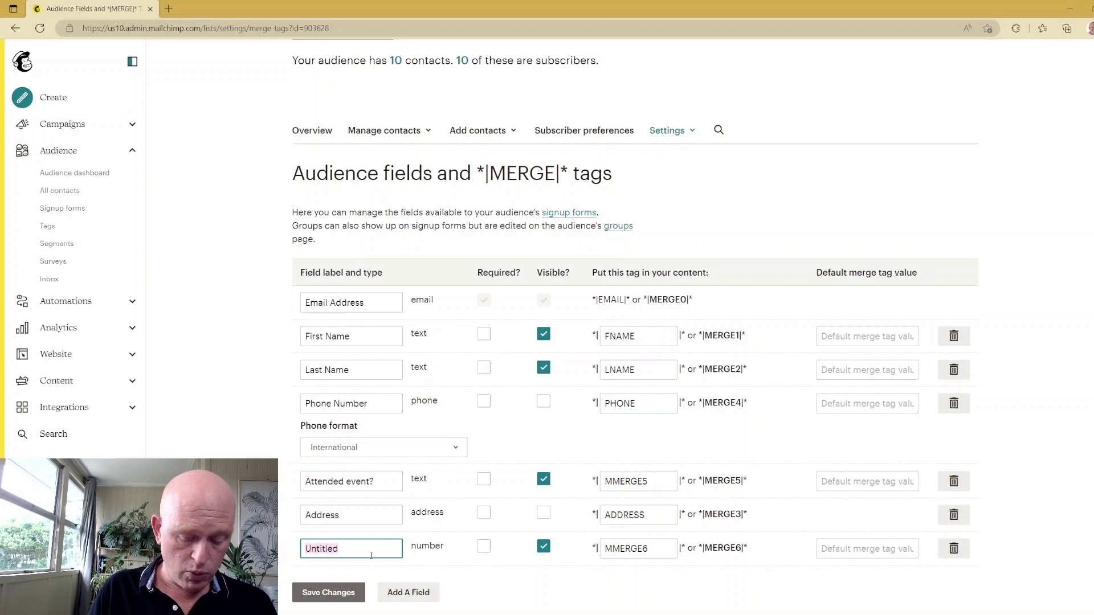
pyautogui.write('Postcode')
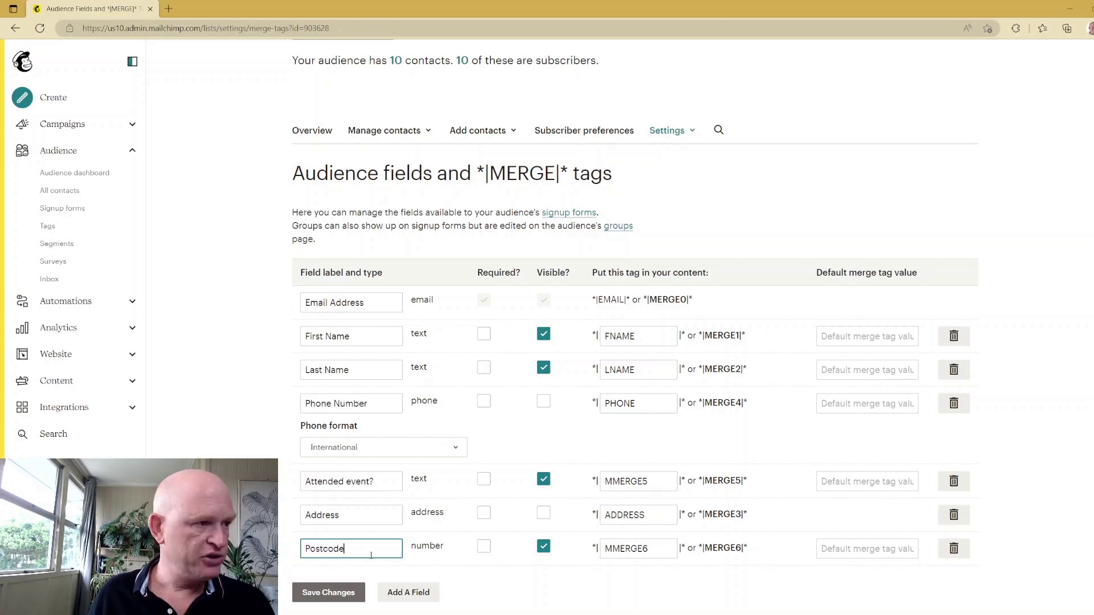
pyautogui.click(351, 593)
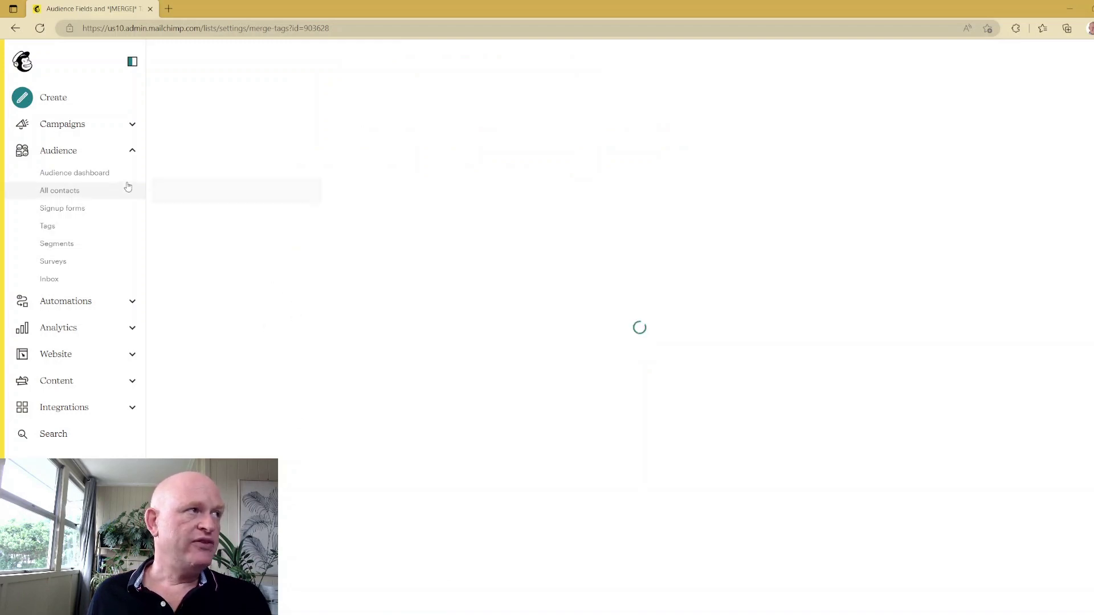
pyautogui.click(91, 196)
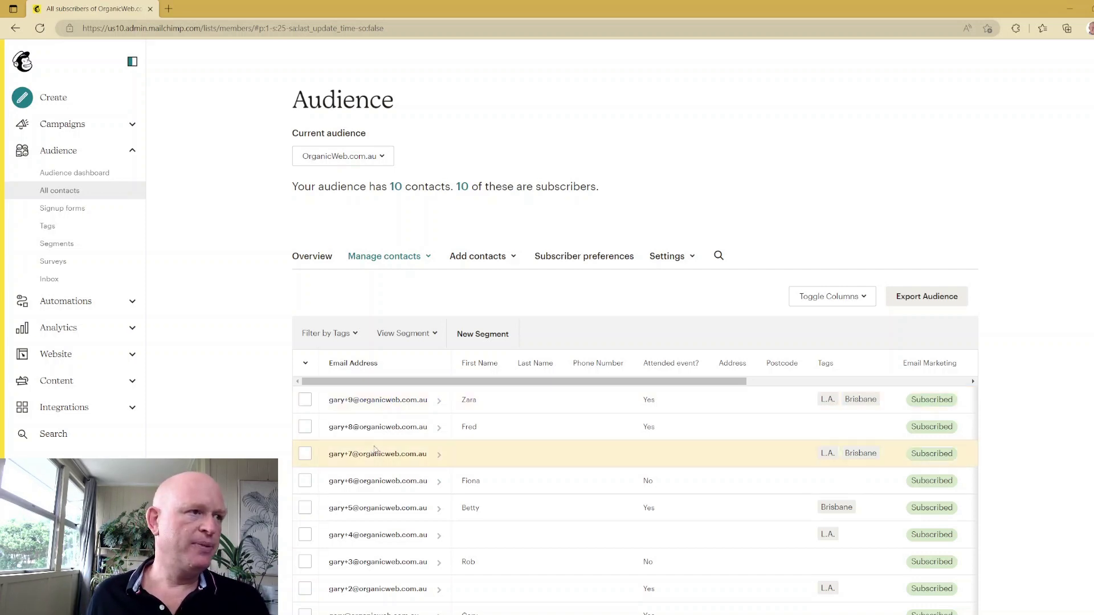
# - Set the second contact's Postcode to 3001, save the profile, and return to All contacts
pyautogui.click(330, 430)
pyautogui.scroll(-4, 620, 459)
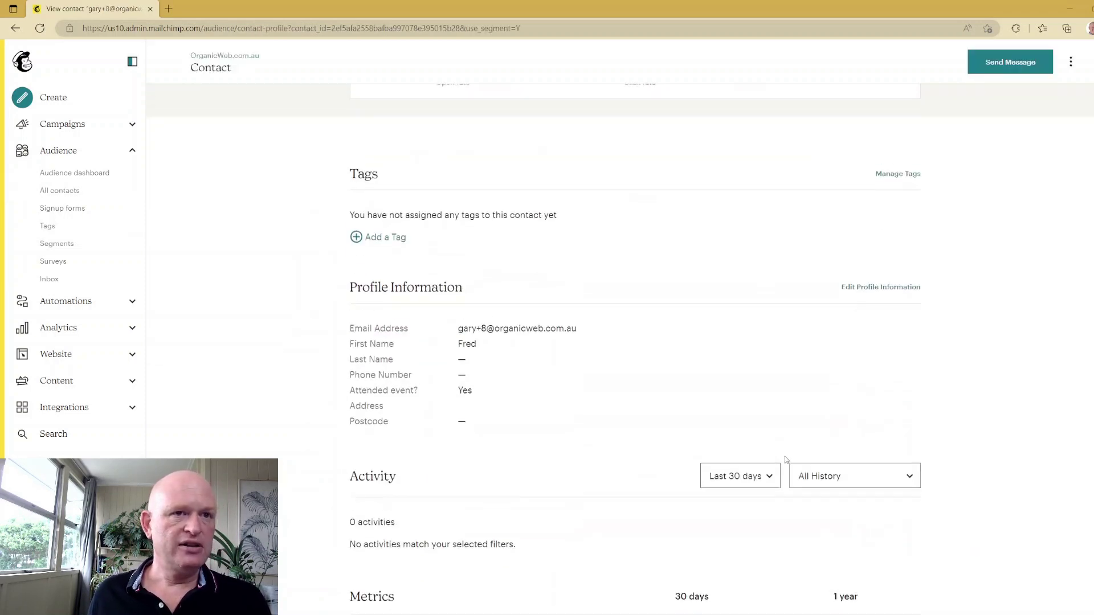
pyautogui.click(872, 279)
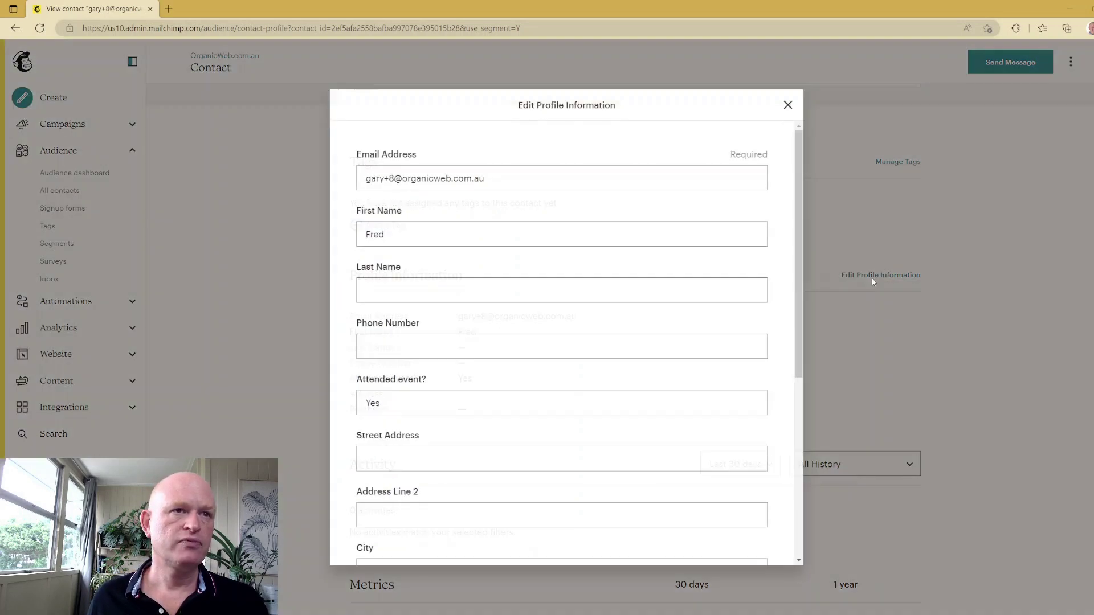
pyautogui.scroll(-5, 480, 399)
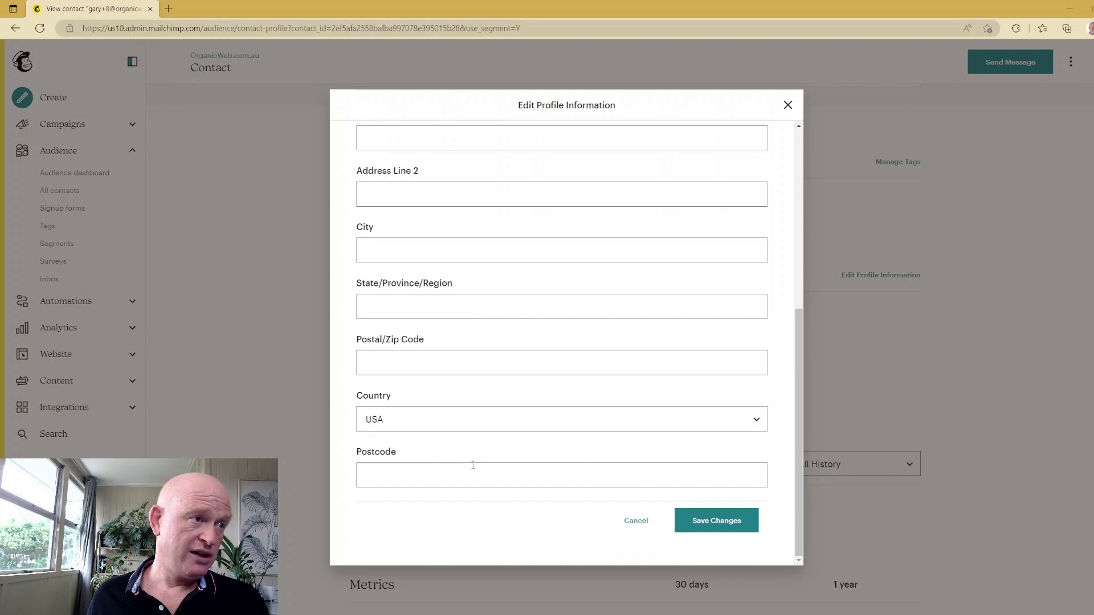
pyautogui.click(474, 476)
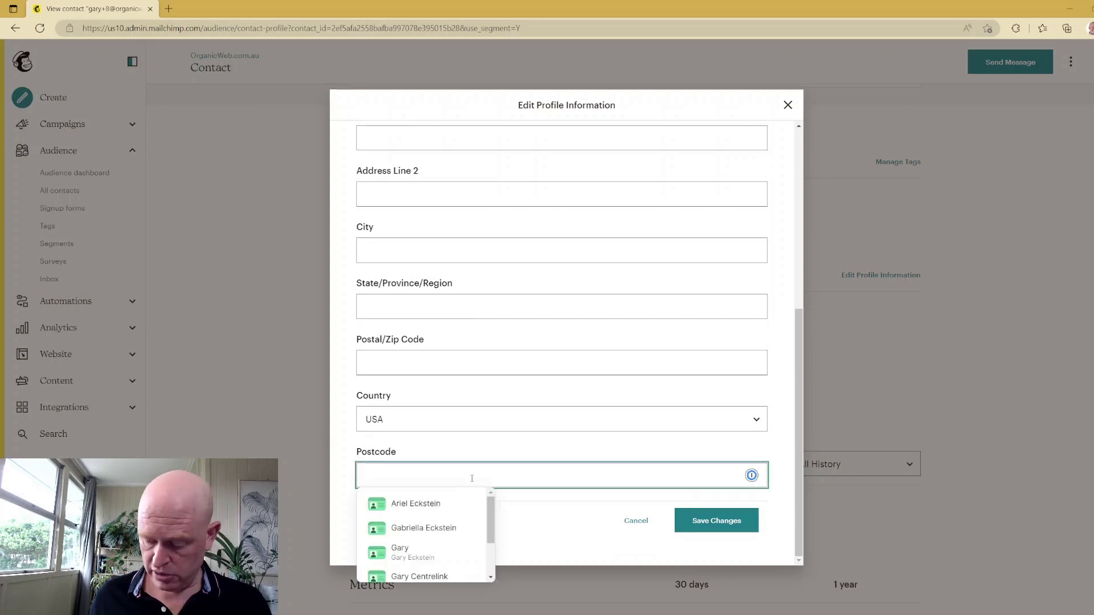
pyautogui.write('3001')
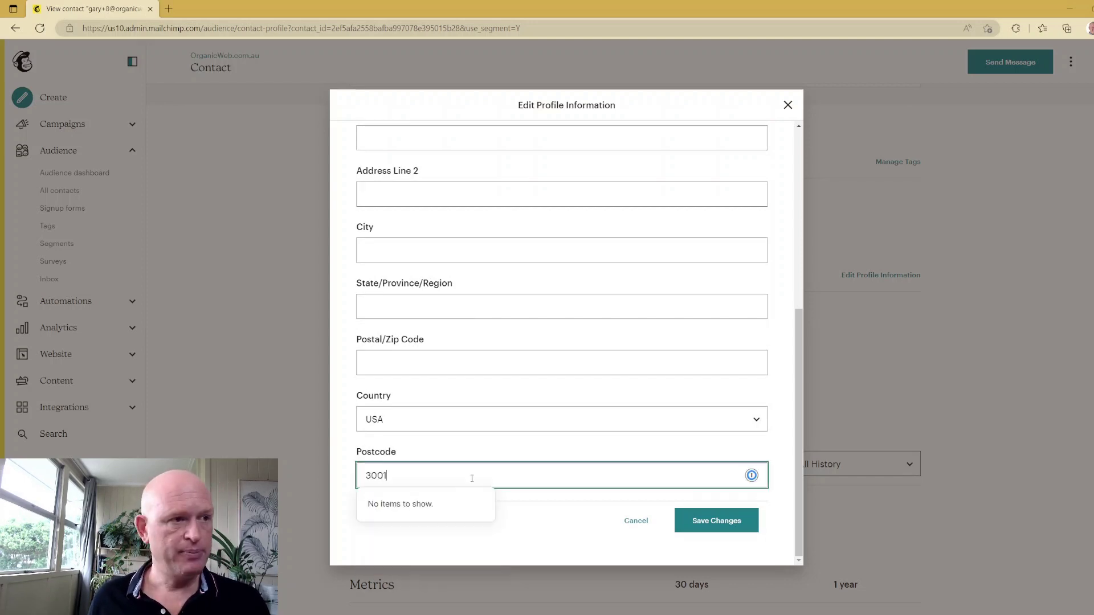
pyautogui.click(711, 523)
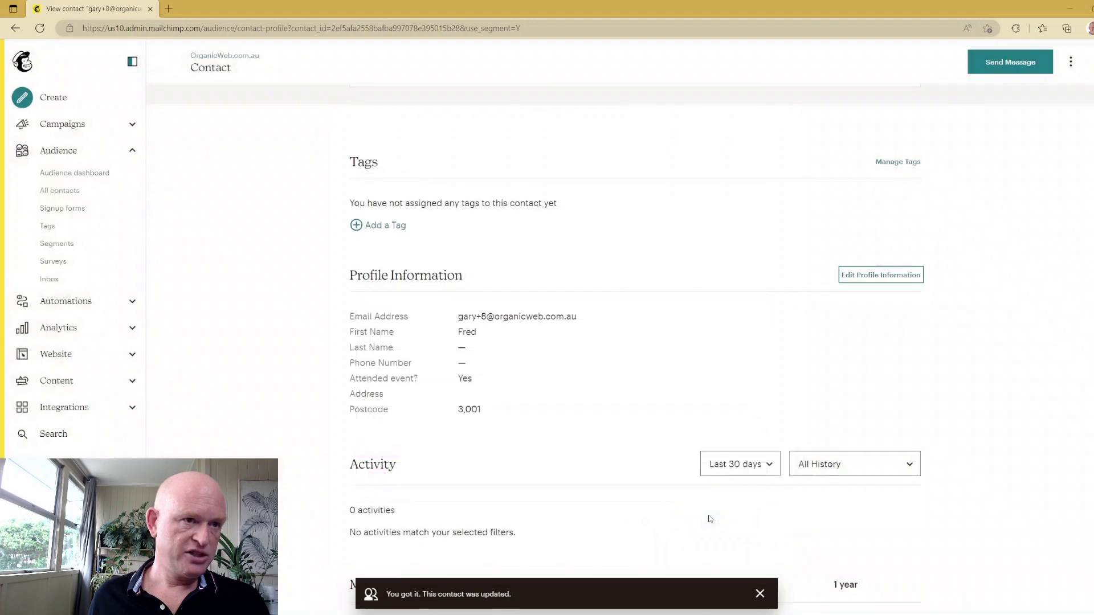
pyautogui.click(77, 190)
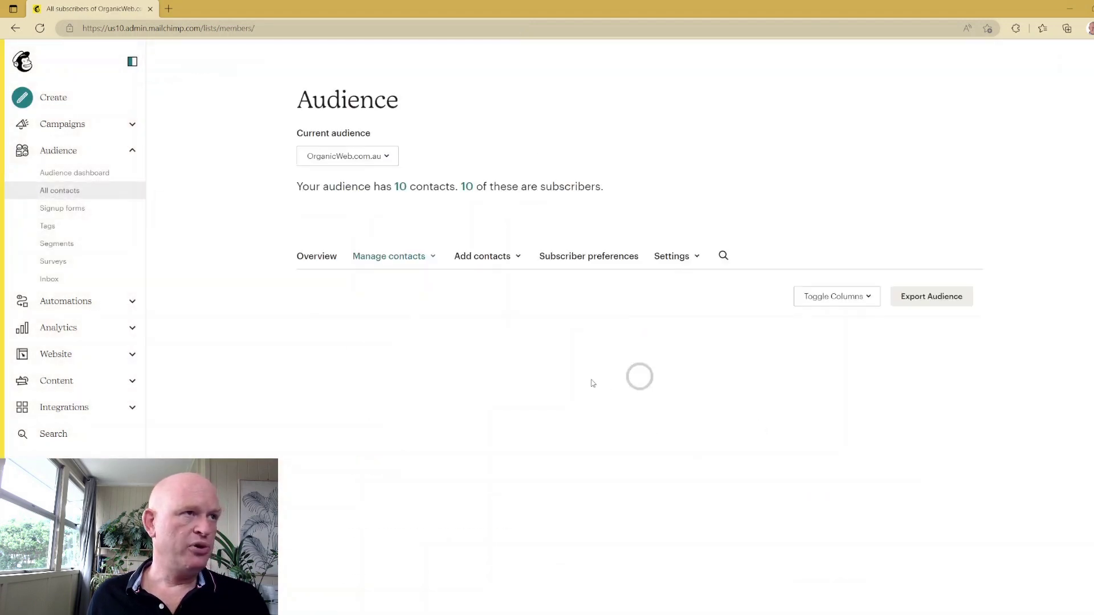
pyautogui.scroll(-2, 586, 415)
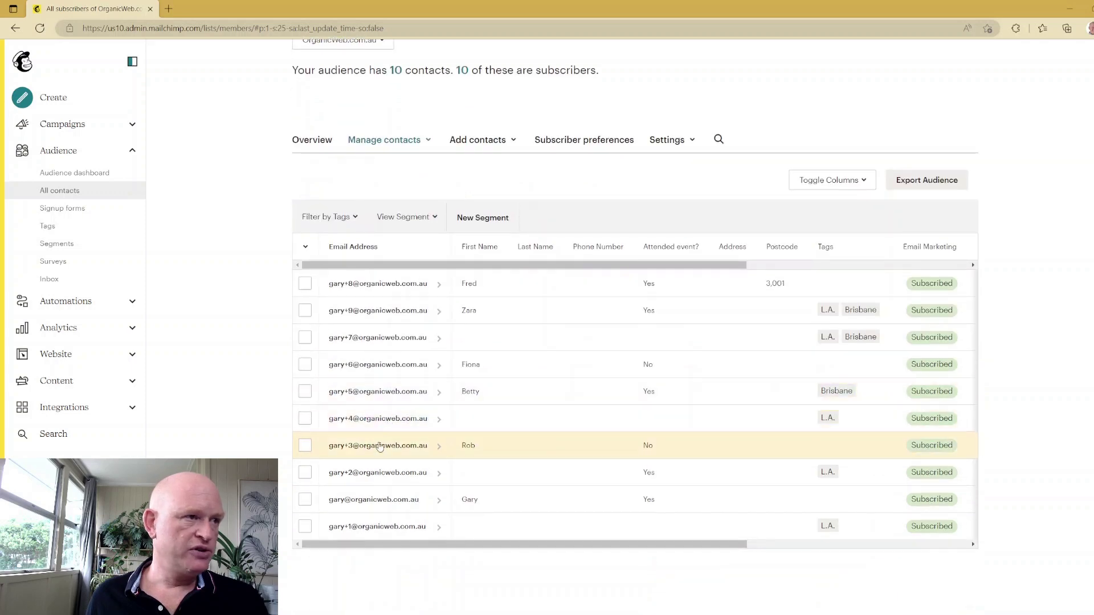
pyautogui.click(369, 446)
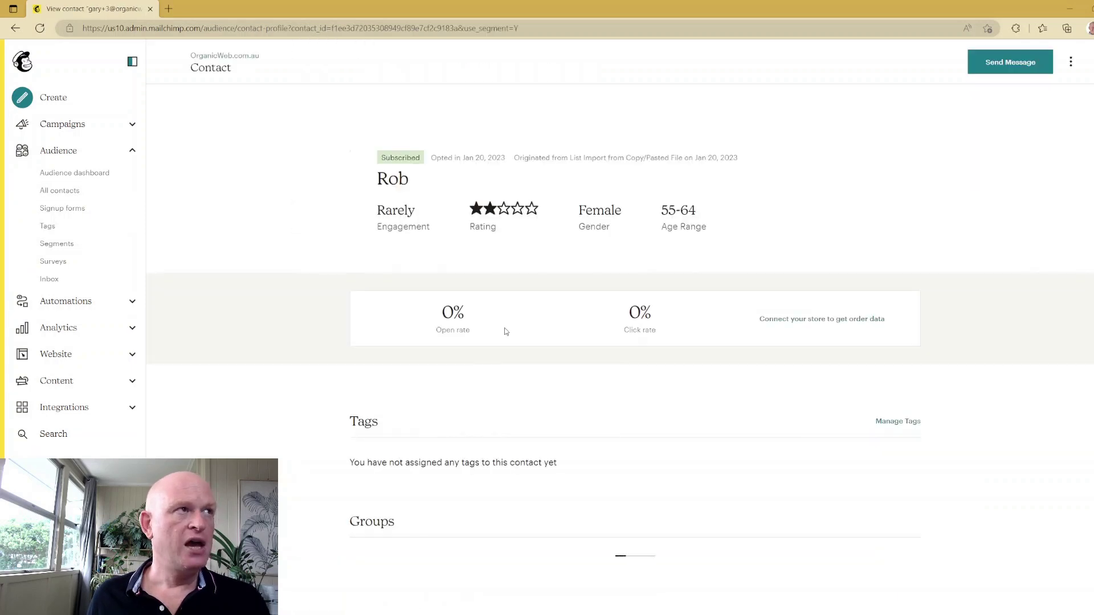
pyautogui.scroll(-1, 770, 426)
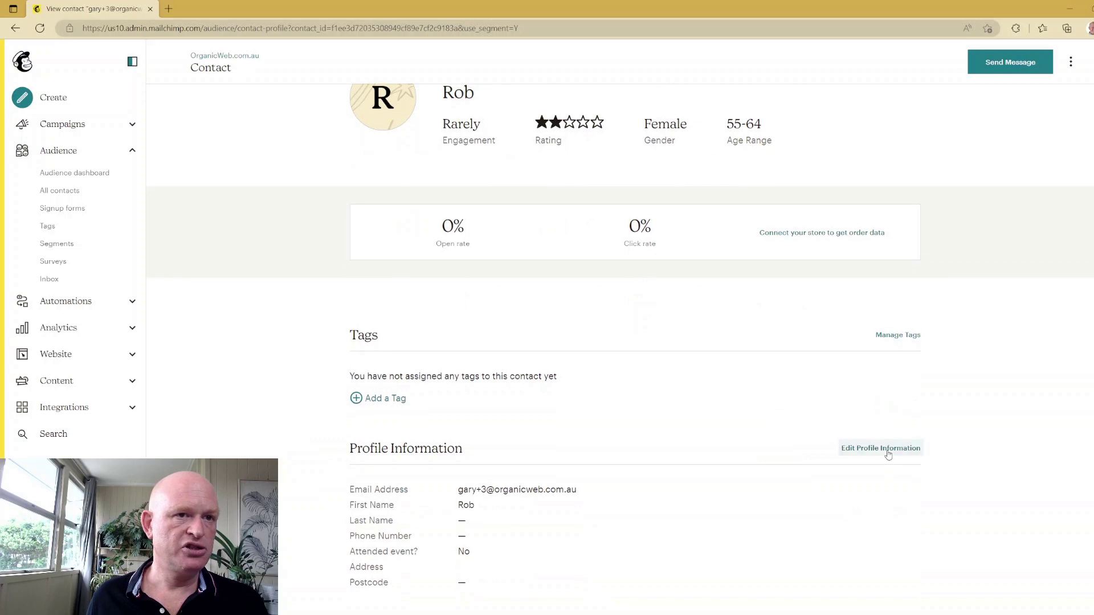
pyautogui.click(887, 452)
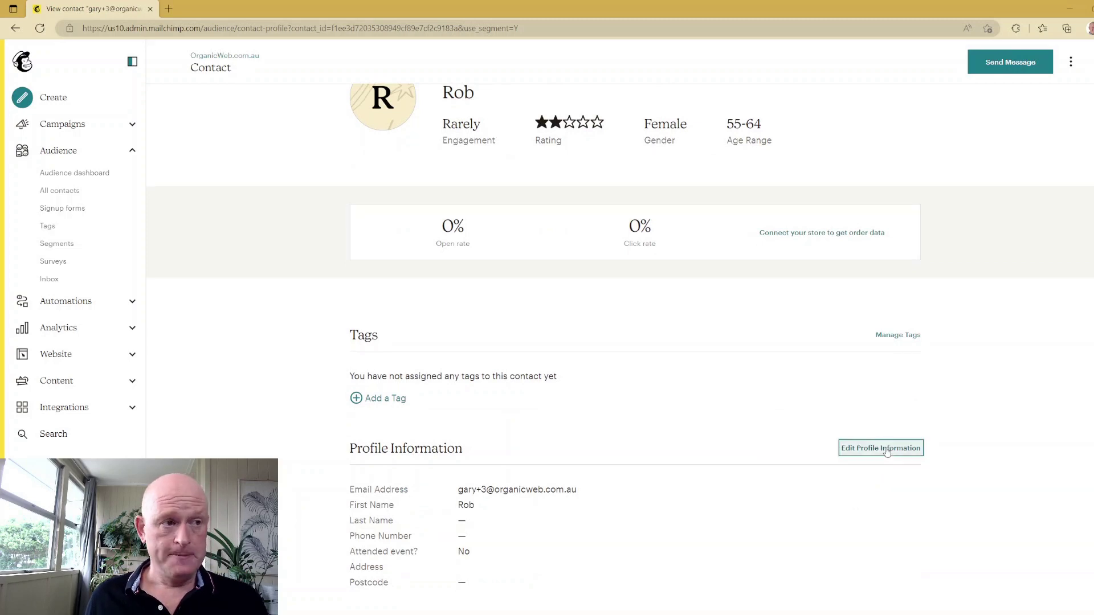
pyautogui.scroll(-2, 463, 473)
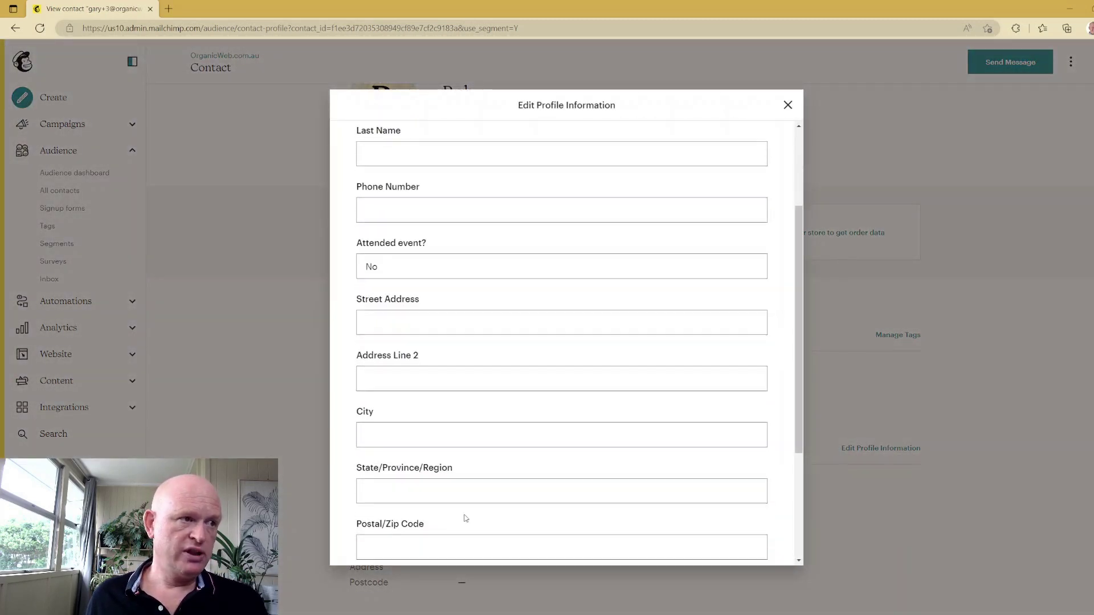
pyautogui.scroll(-3, 463, 473)
pyautogui.click(457, 360)
pyautogui.write('1')
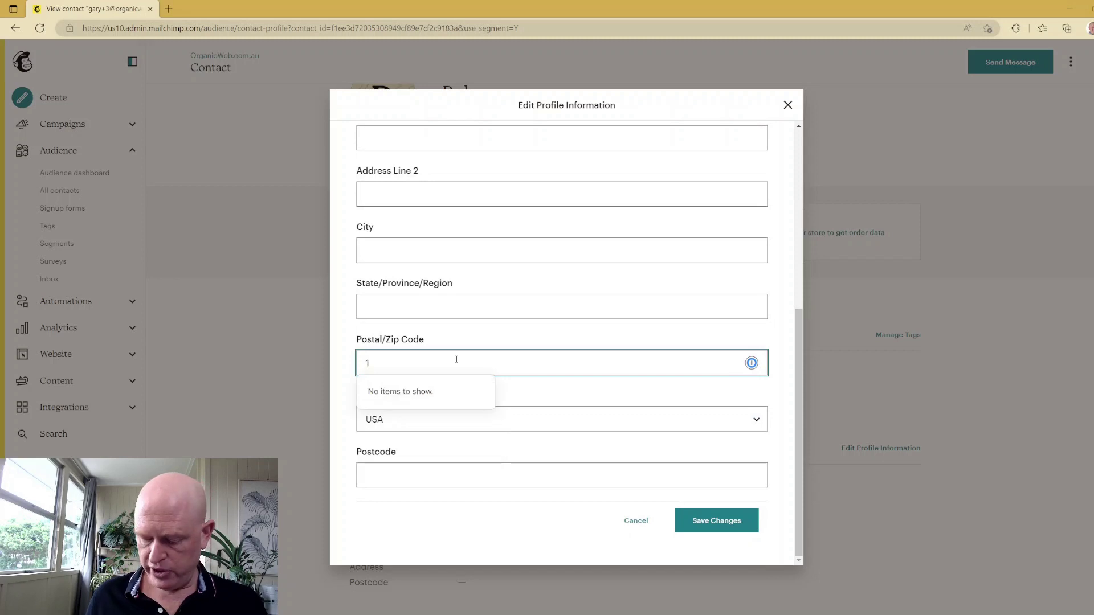
pyautogui.press('BackSpace')
pyautogui.write('400')
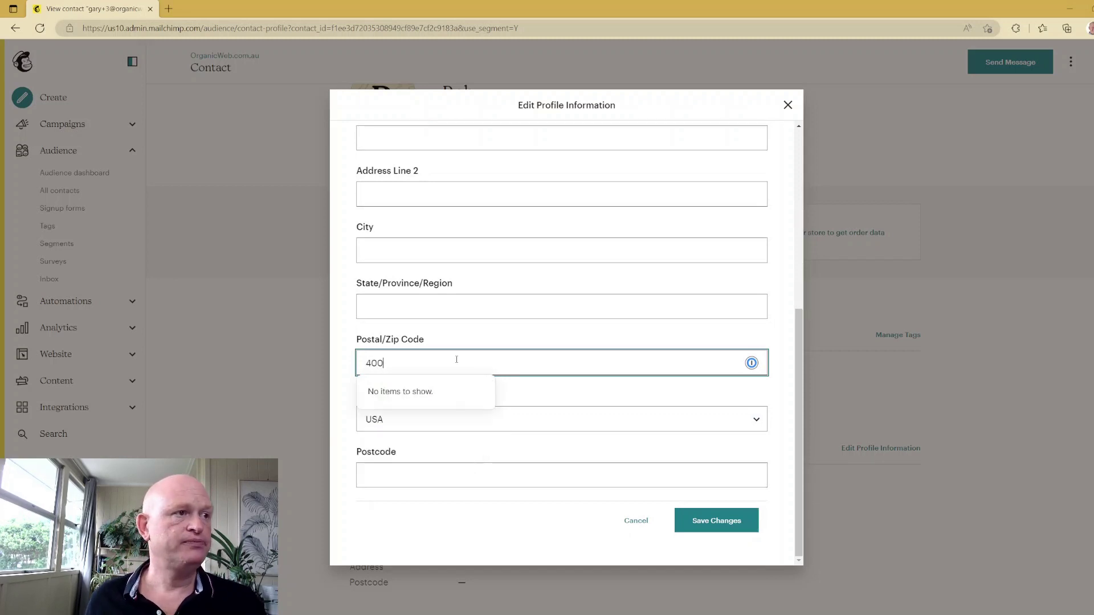
pyautogui.write('0')
pyautogui.click(729, 520)
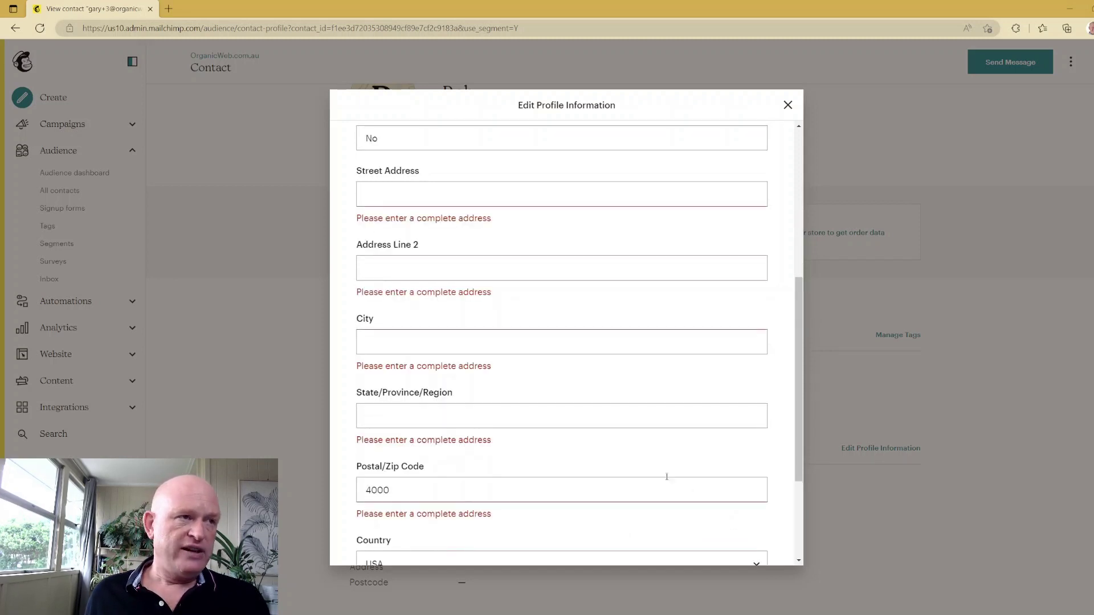
pyautogui.scroll(-3, 466, 419)
pyautogui.click(465, 479)
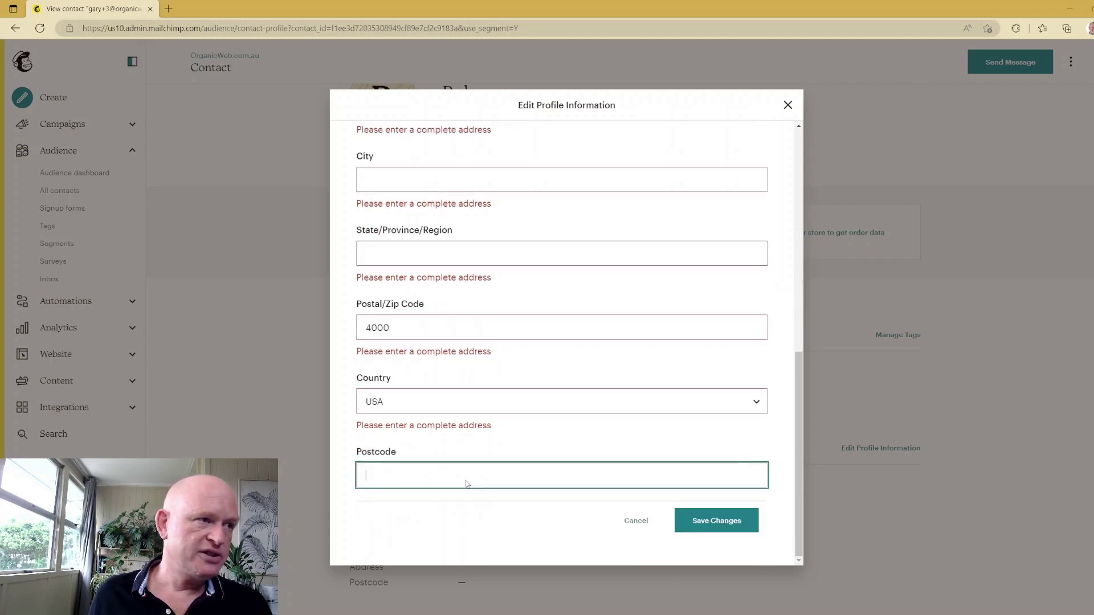
pyautogui.write('400')
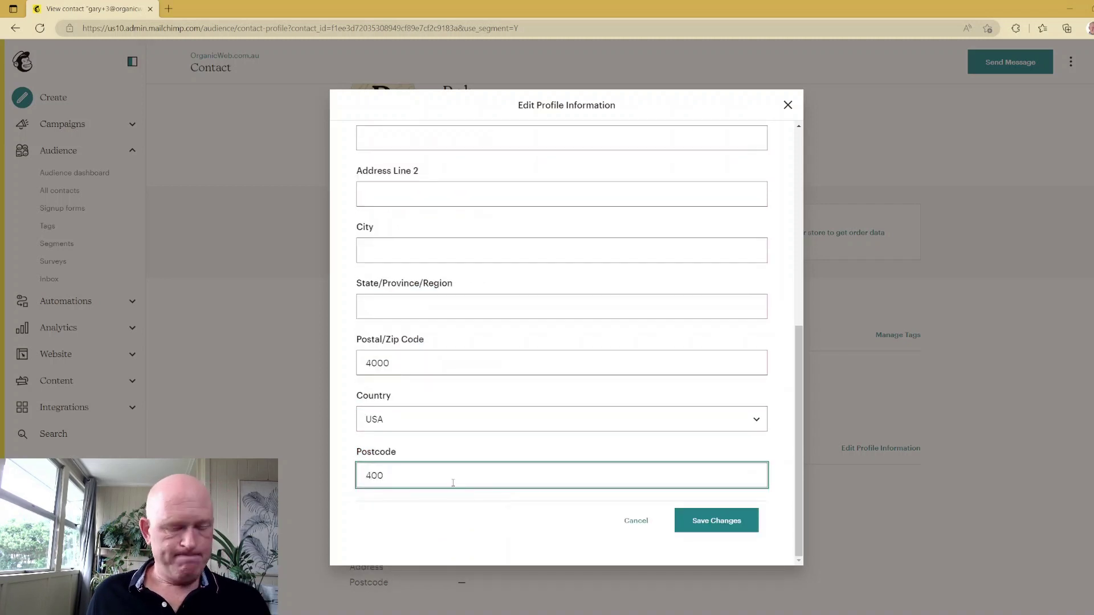
pyautogui.write('0')
pyautogui.click(704, 521)
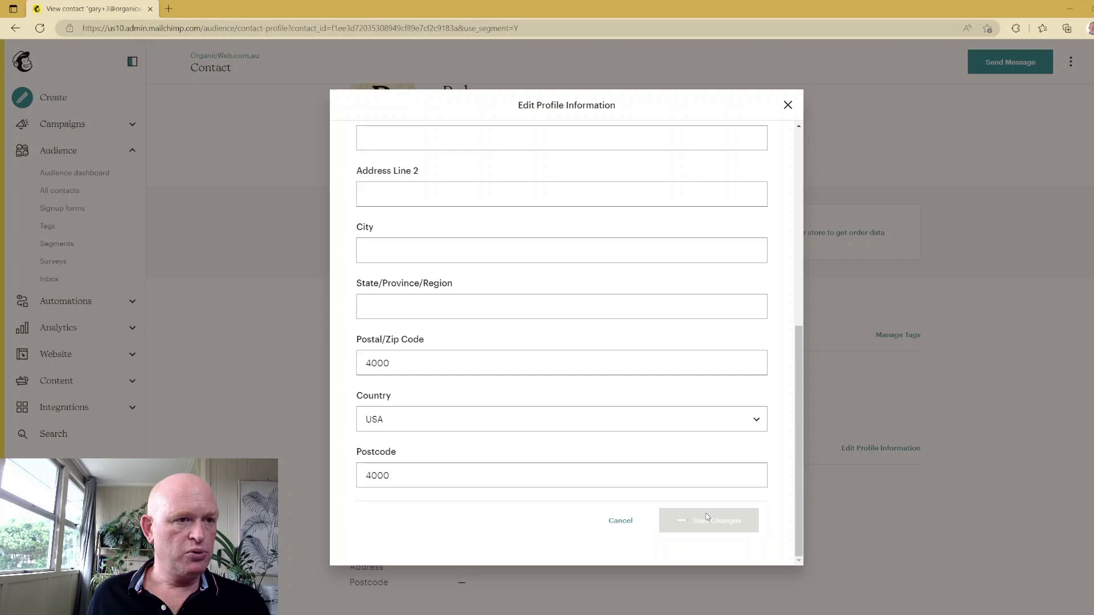
pyautogui.scroll(-2, 705, 517)
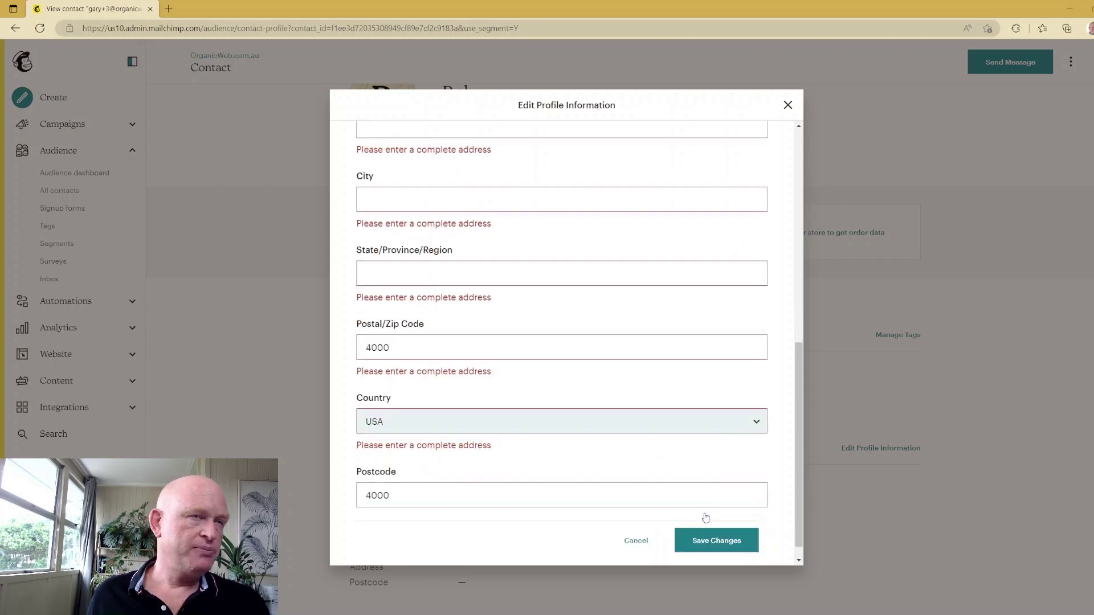
pyautogui.click(787, 105)
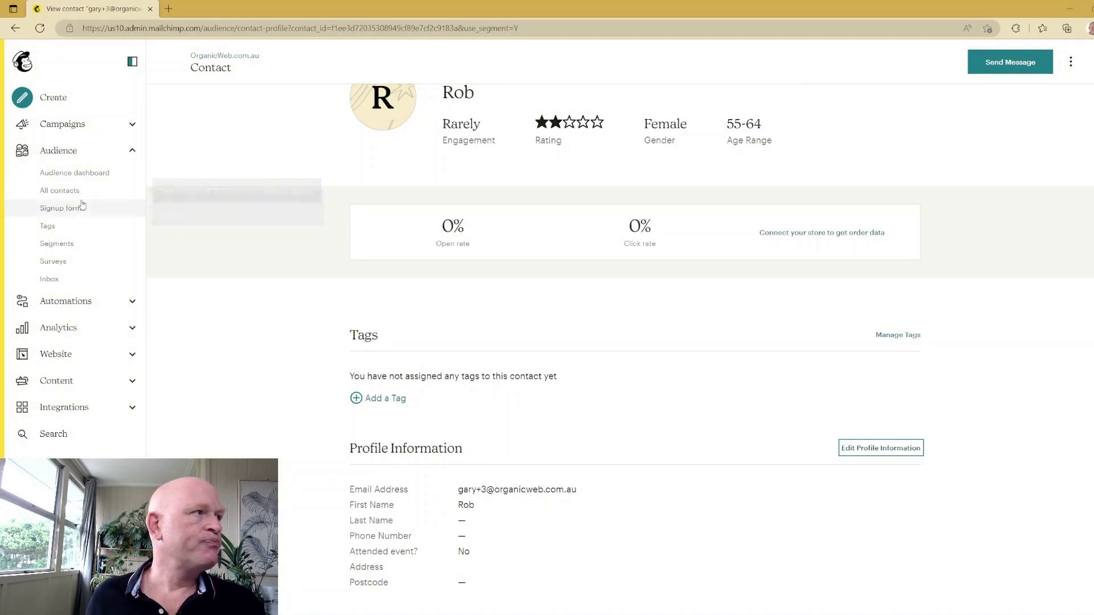
# - Show the audience's All contacts list and scroll through the table
pyautogui.click(59, 191)
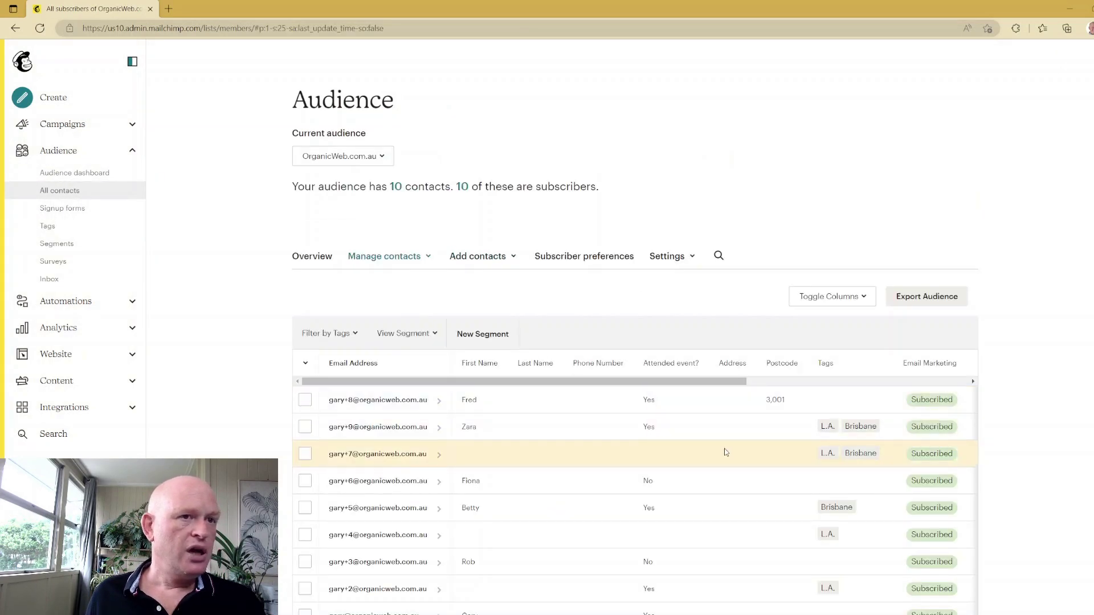
pyautogui.scroll(-2, 723, 450)
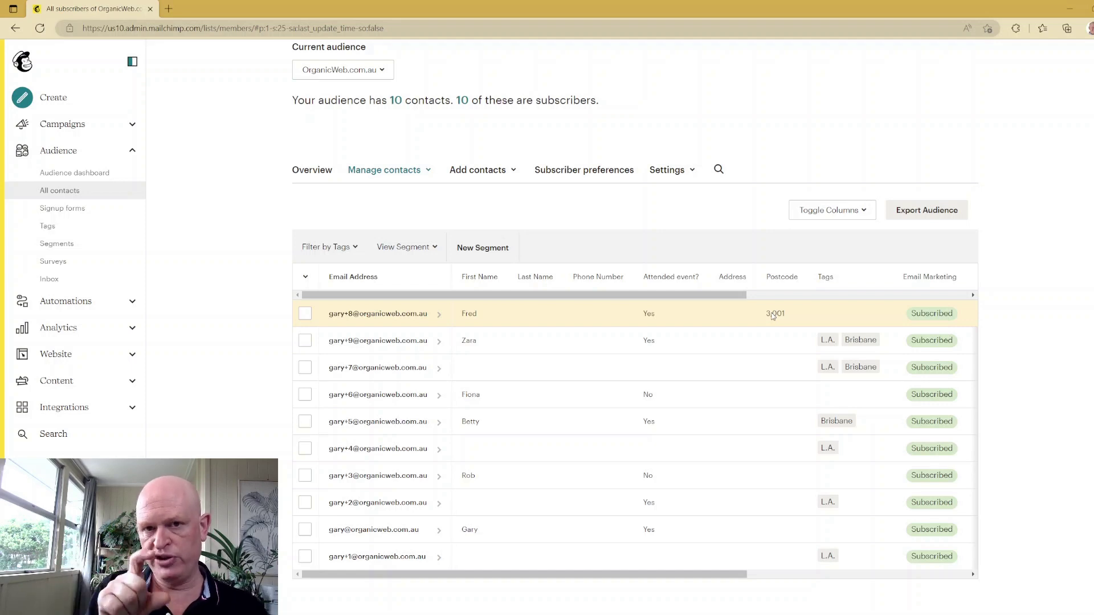
# - Start a new segment with a first condition of Postcode greater than 2999
pyautogui.click(487, 249)
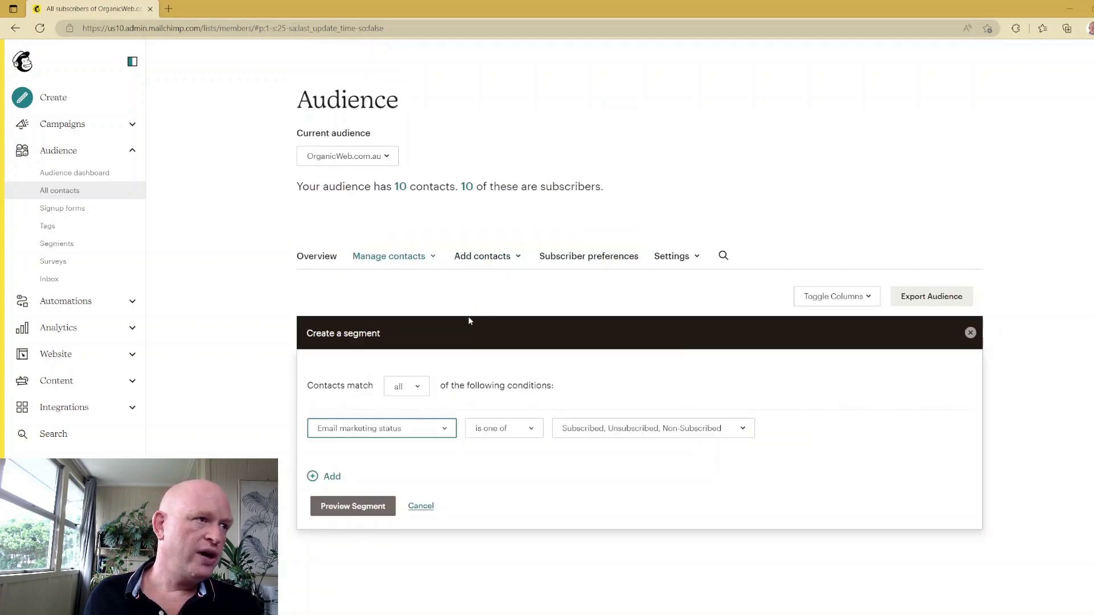
pyautogui.press('p')
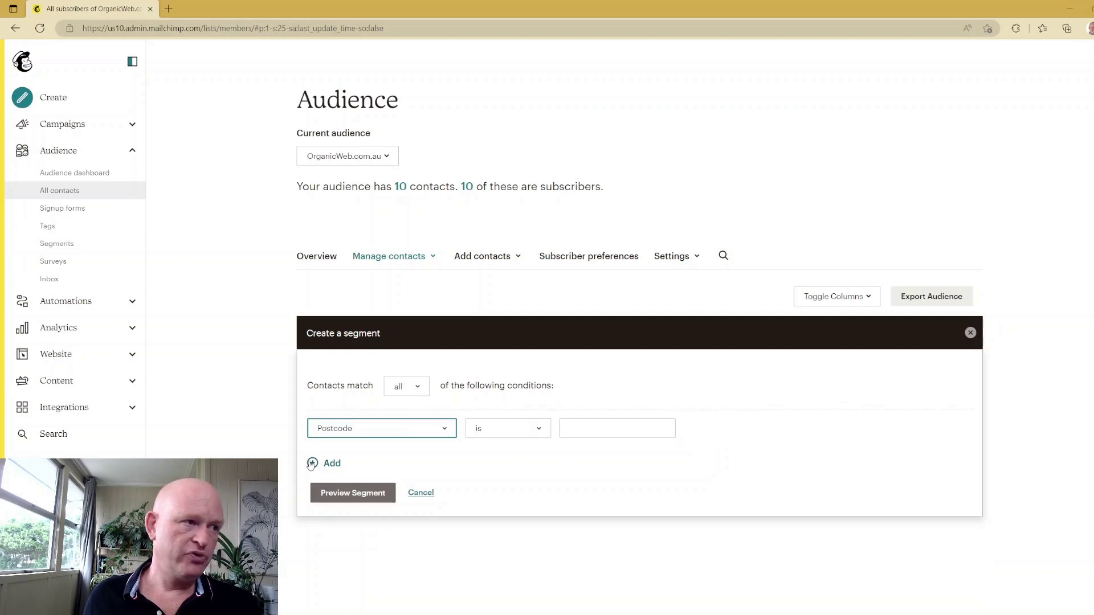
pyautogui.click(321, 464)
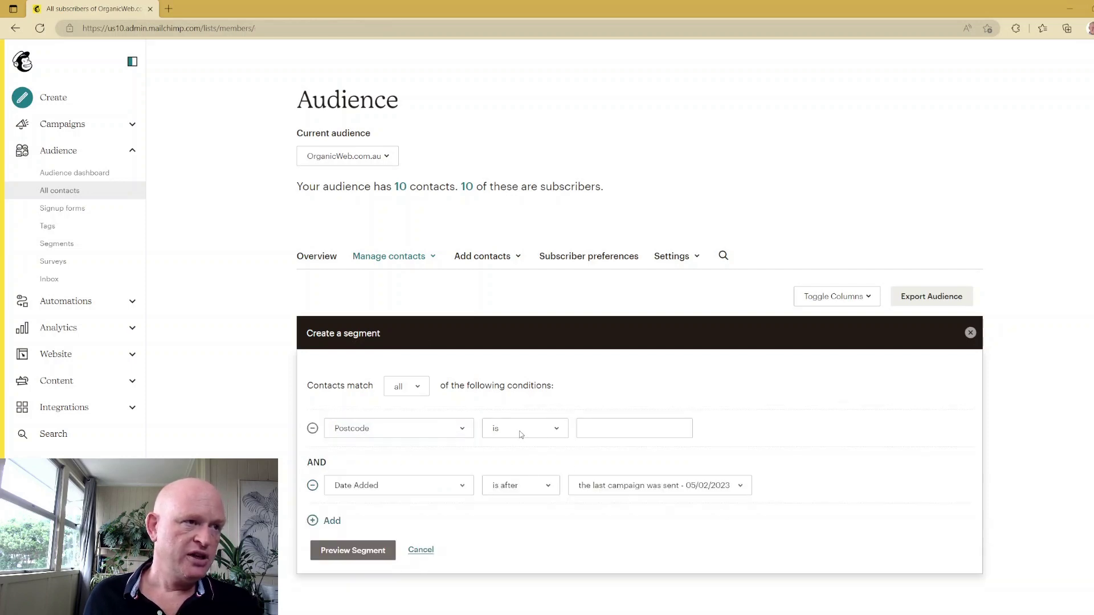
pyautogui.click(522, 463)
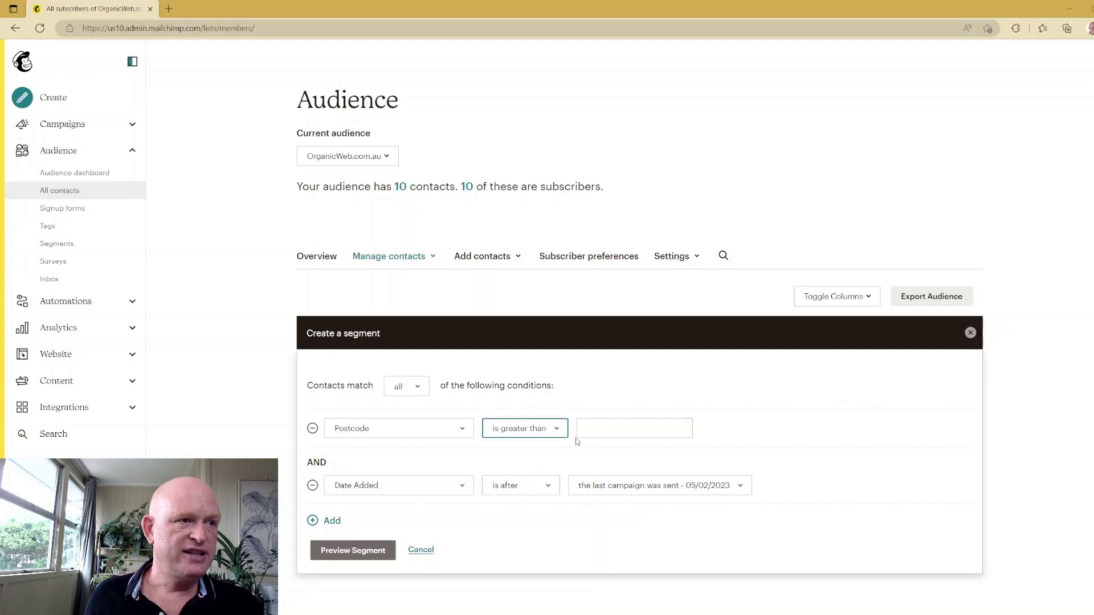
pyautogui.click(596, 427)
pyautogui.write('2999')
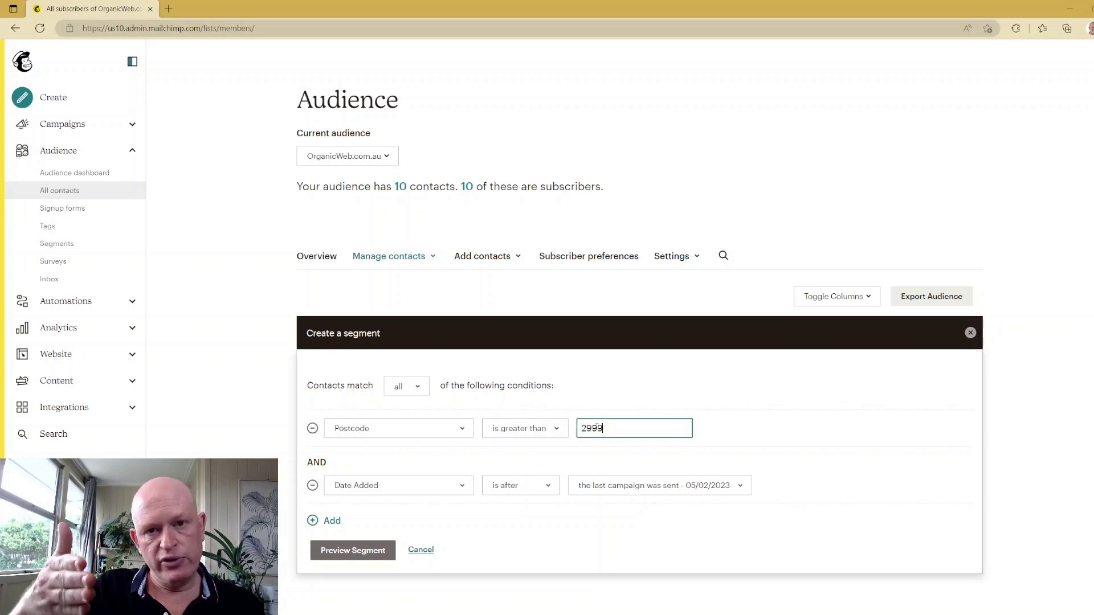
# - Set the second segment condition to Postcode less than 4000
pyautogui.click(392, 488)
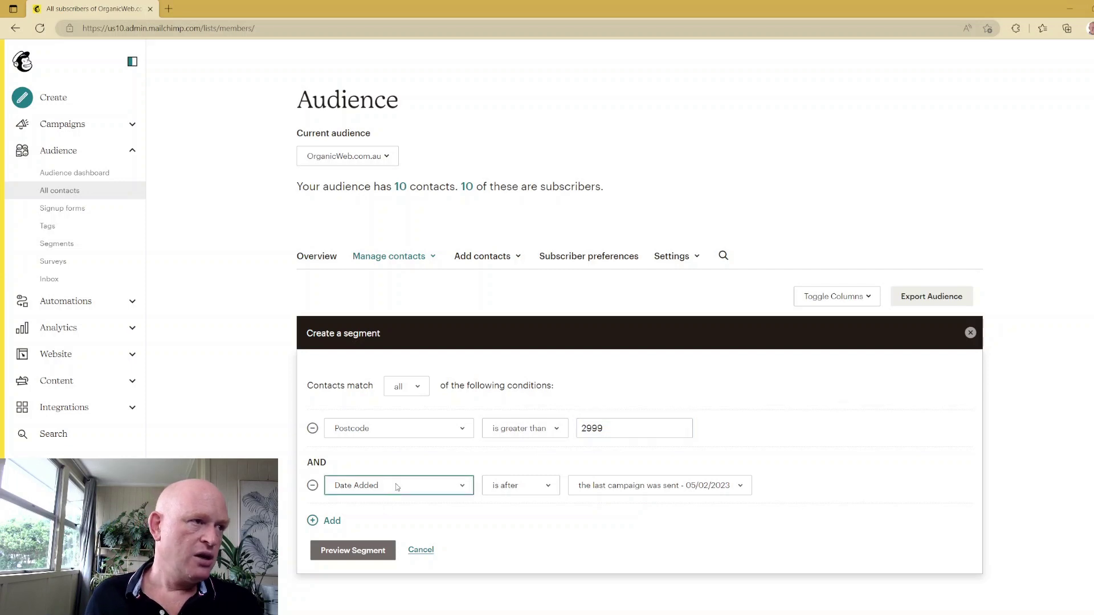
pyautogui.click(535, 494)
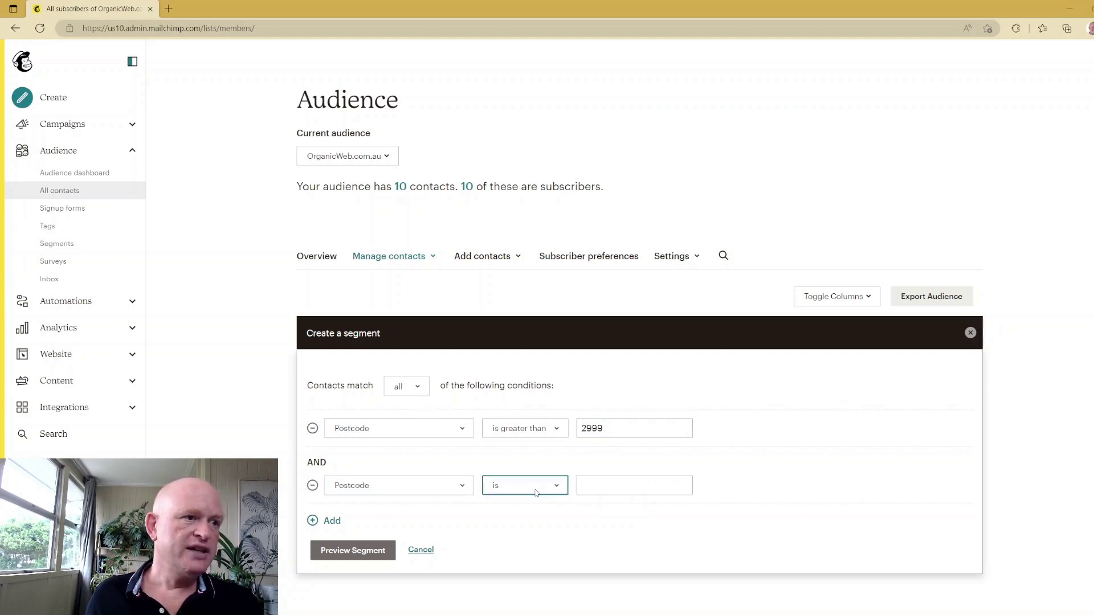
pyautogui.click(533, 541)
pyautogui.click(586, 485)
pyautogui.write('4')
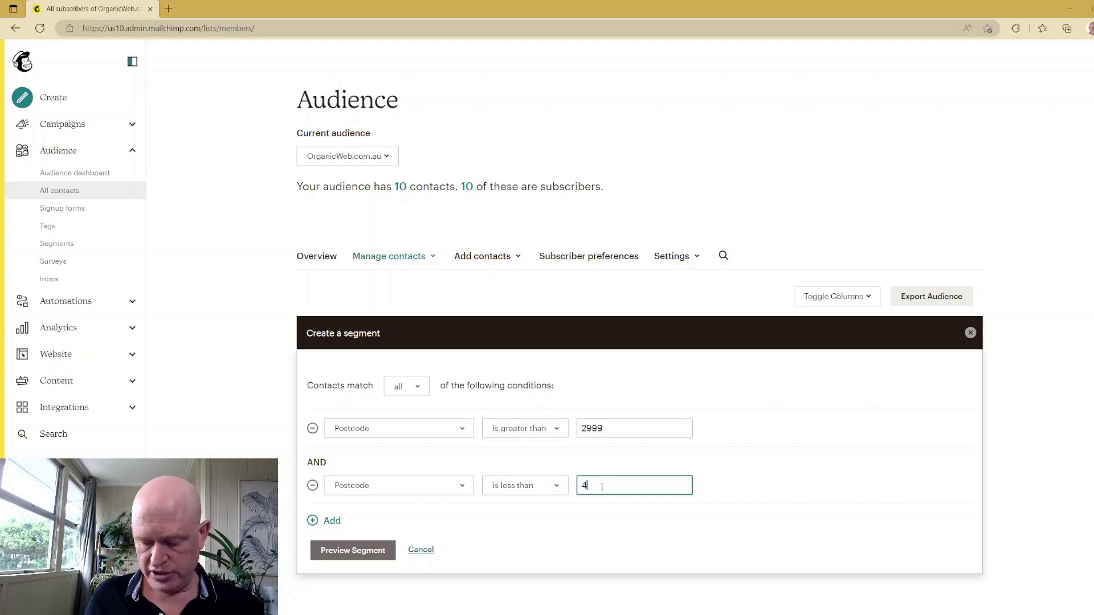
pyautogui.write('000')
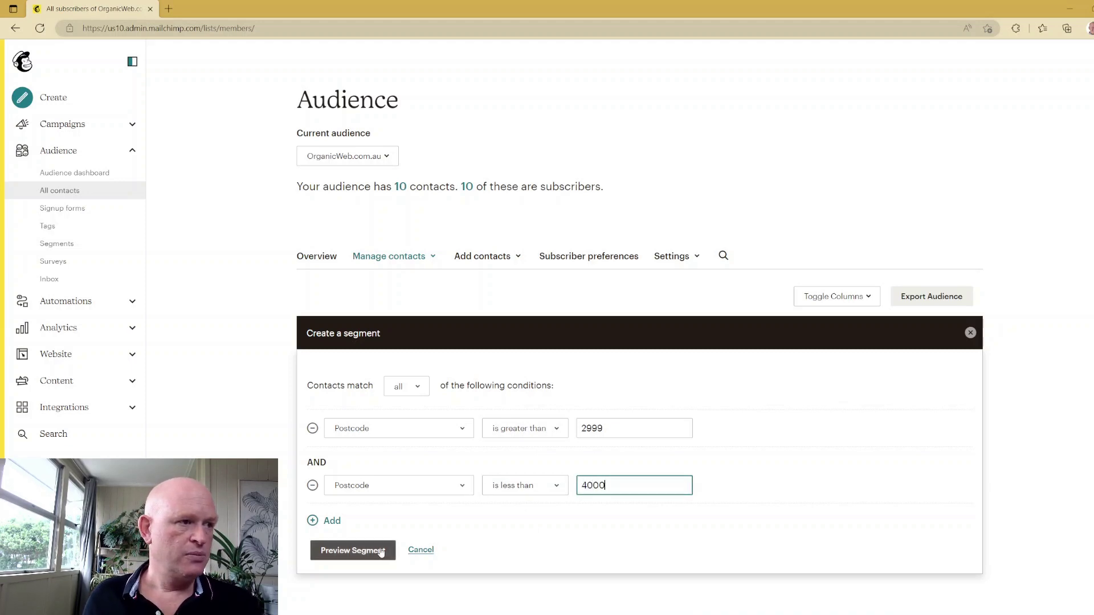
# - Preview the segment, which matches the one contact with Postcode 3,001
pyautogui.click(380, 552)
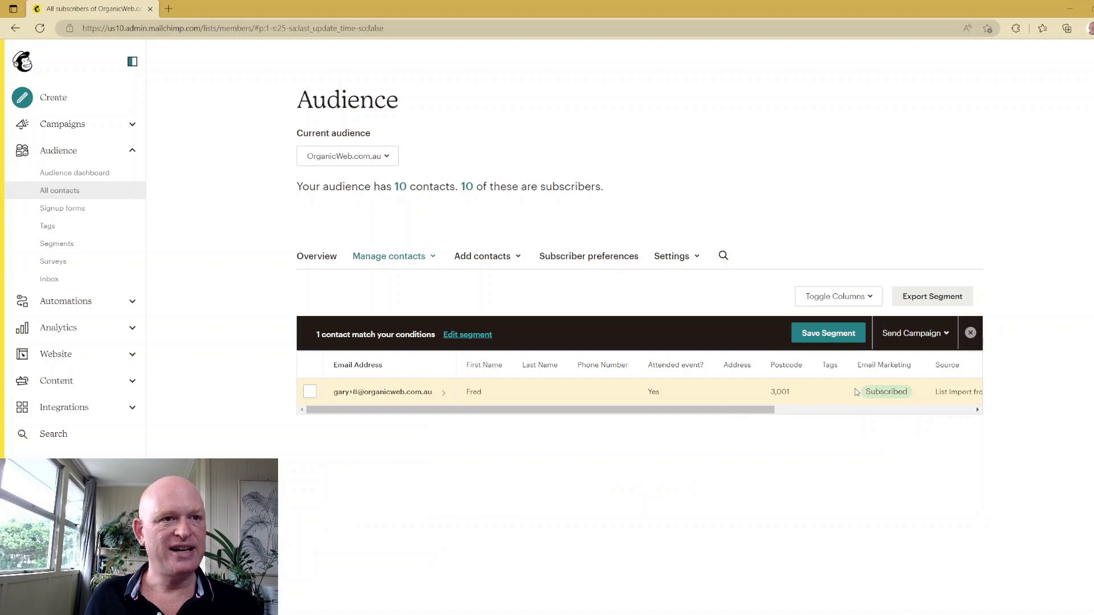